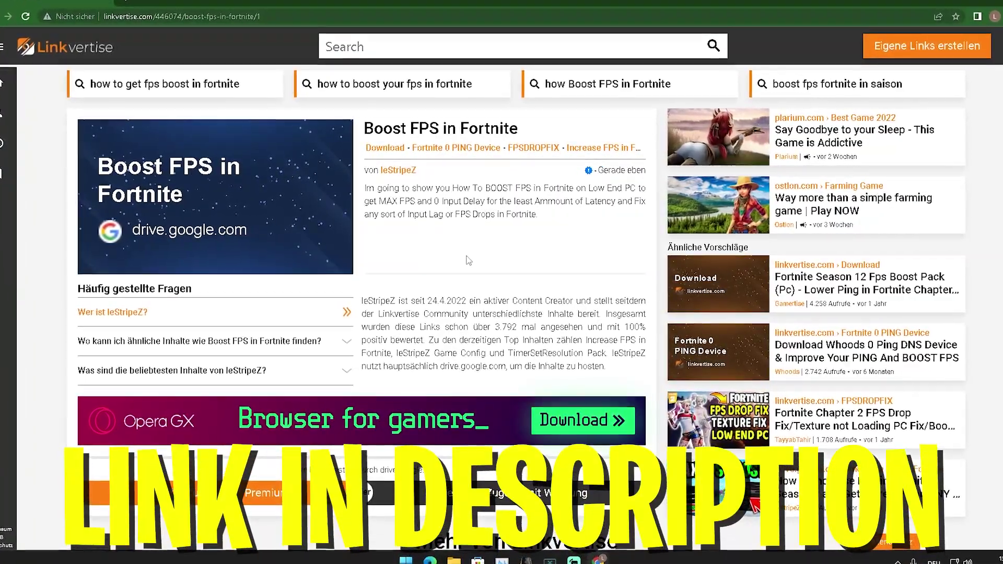
Choose free access with ads and complete the sponsored articles task, then close its popup
scroll(462, 253, down, 2)
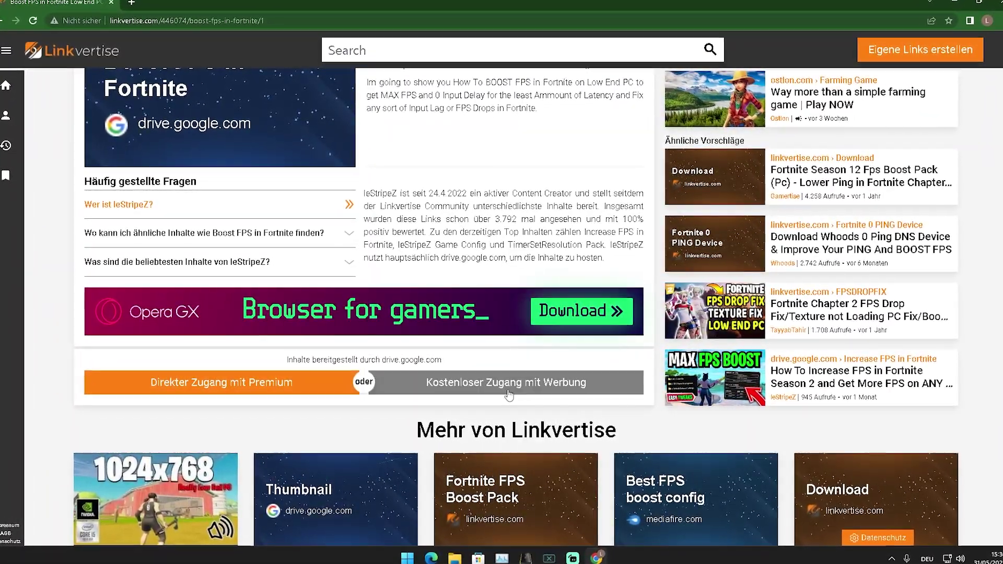
click(510, 396)
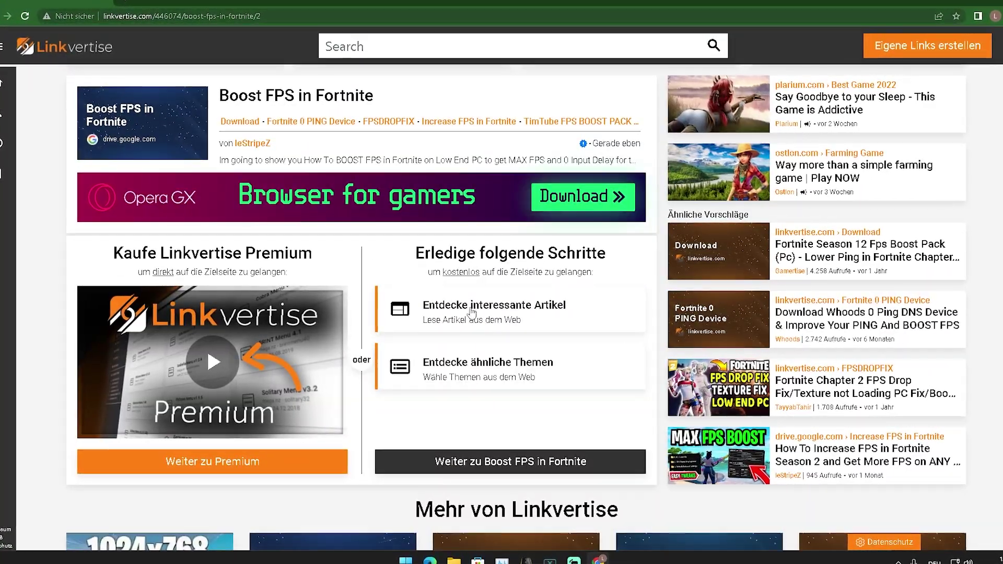
click(472, 312)
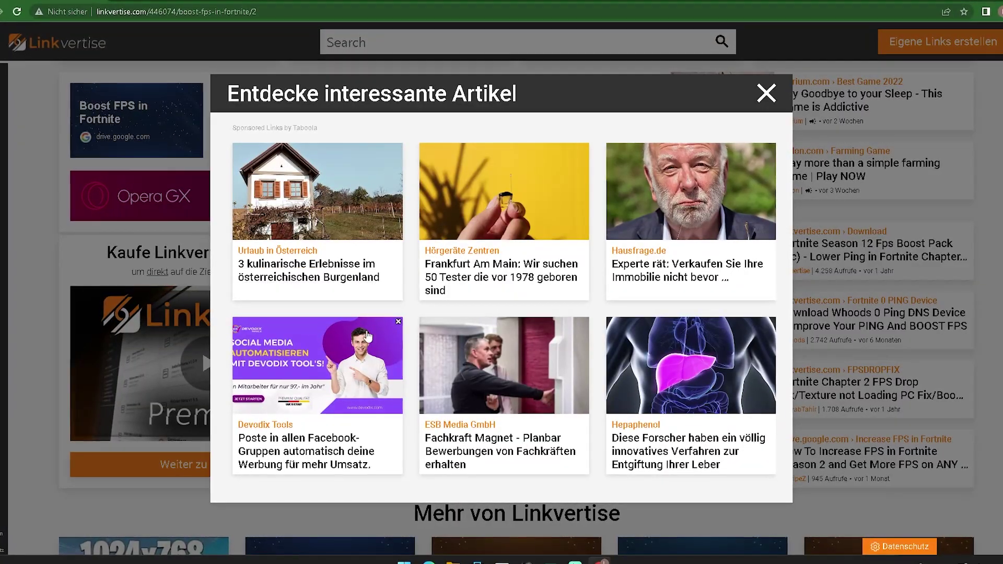
click(367, 336)
key(ctrl+w)
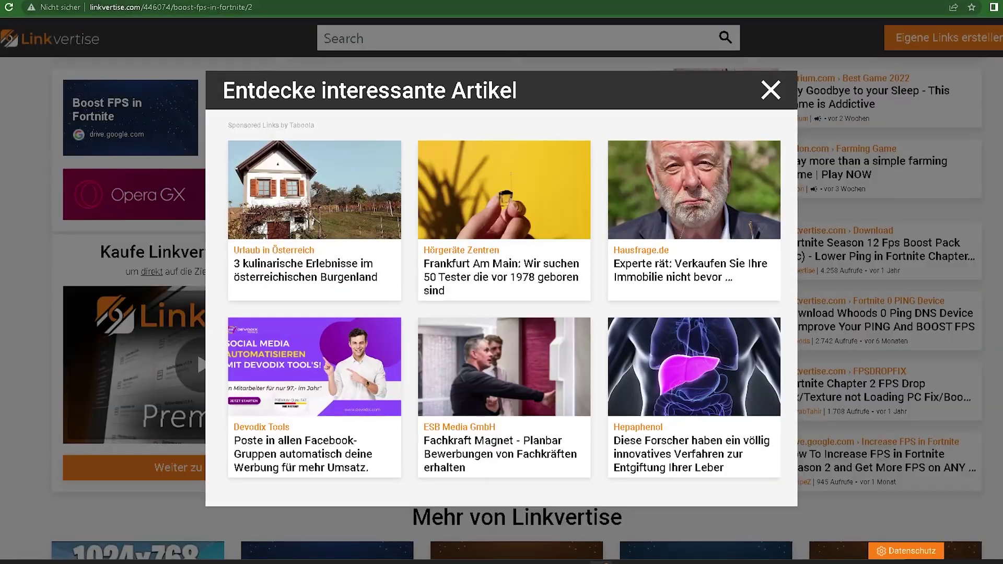
click(772, 90)
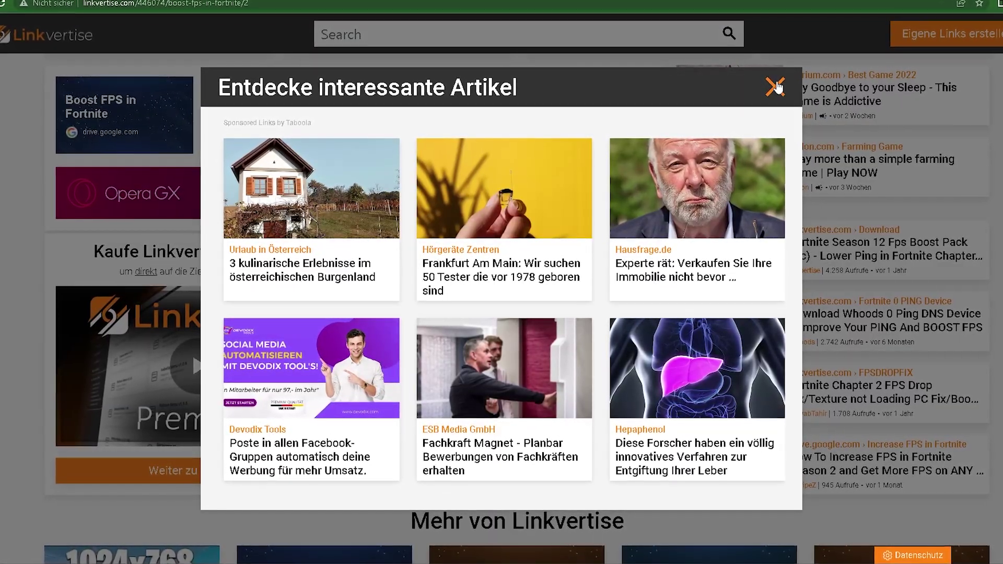
click(777, 88)
Complete the similar topics task by picking Smartphonevertrag, then close the sponsored results
click(449, 381)
click(480, 195)
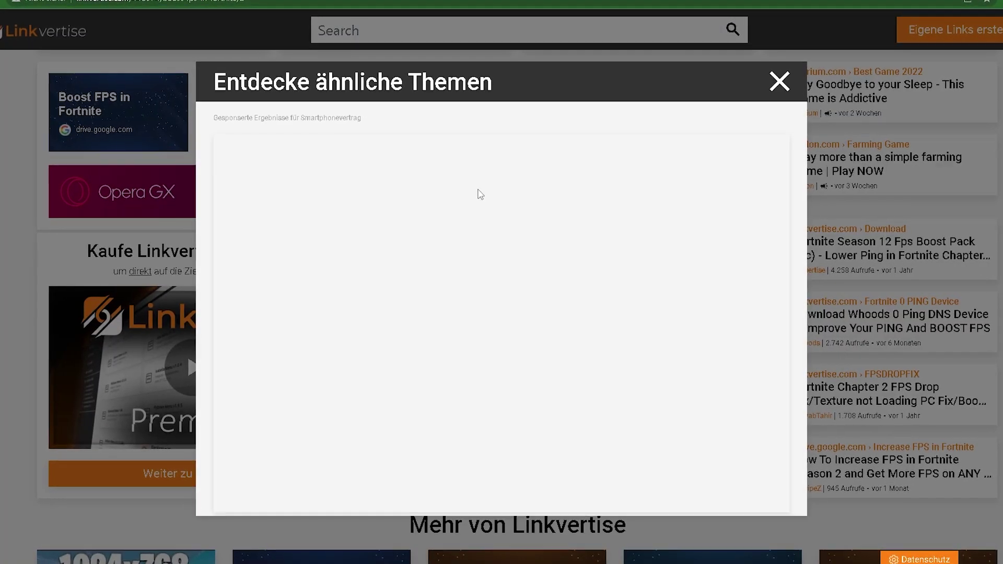
click(778, 82)
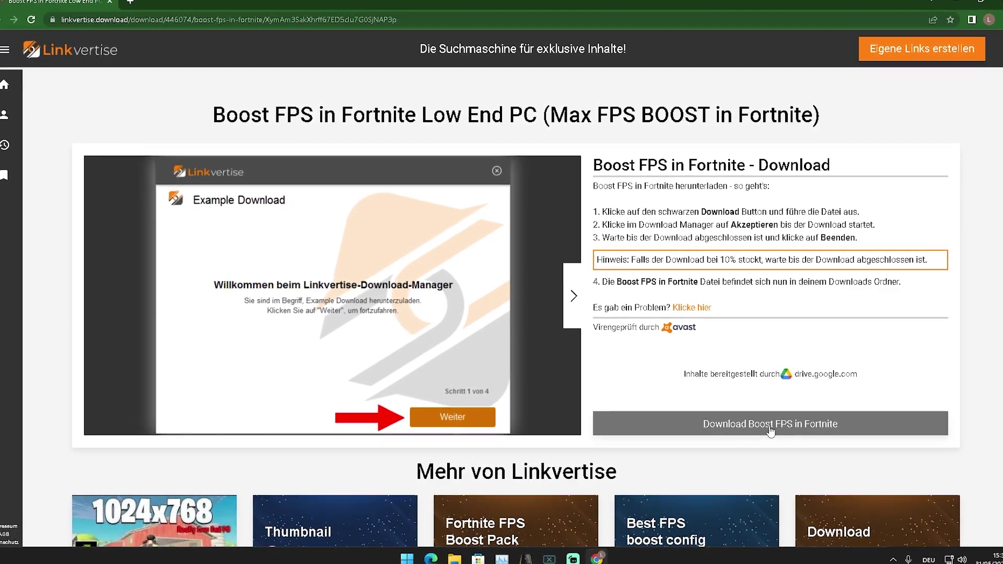
Download the Boost FPS in Fortnite zip and copy its downloader application beside the desktop folders
click(770, 430)
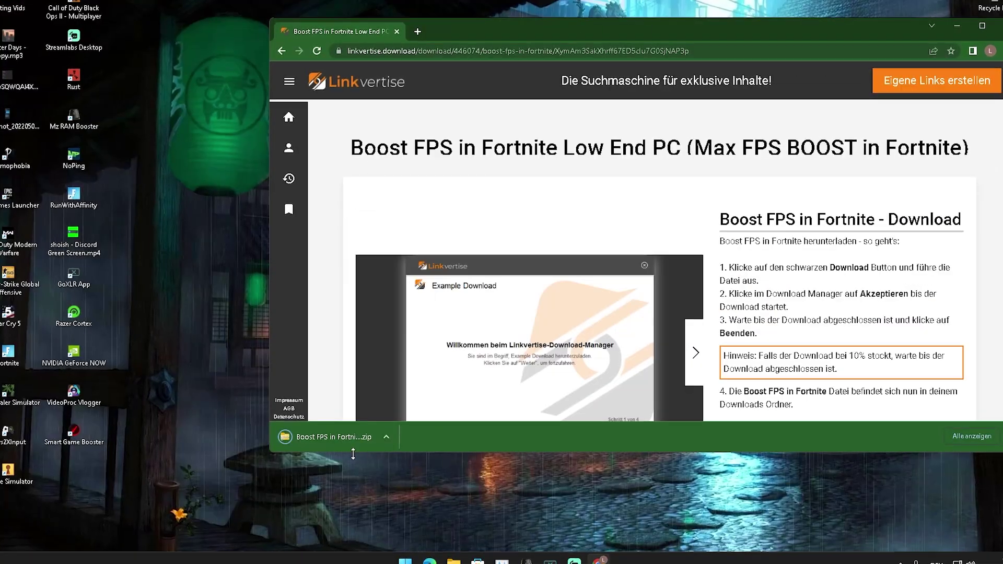
click(336, 441)
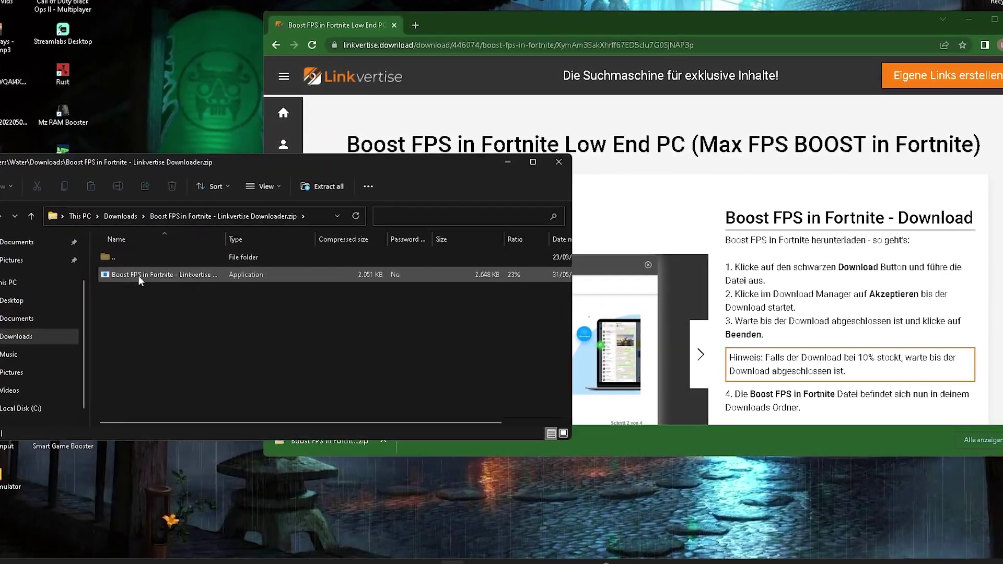
drag(138, 274, 197, 100)
click(559, 162)
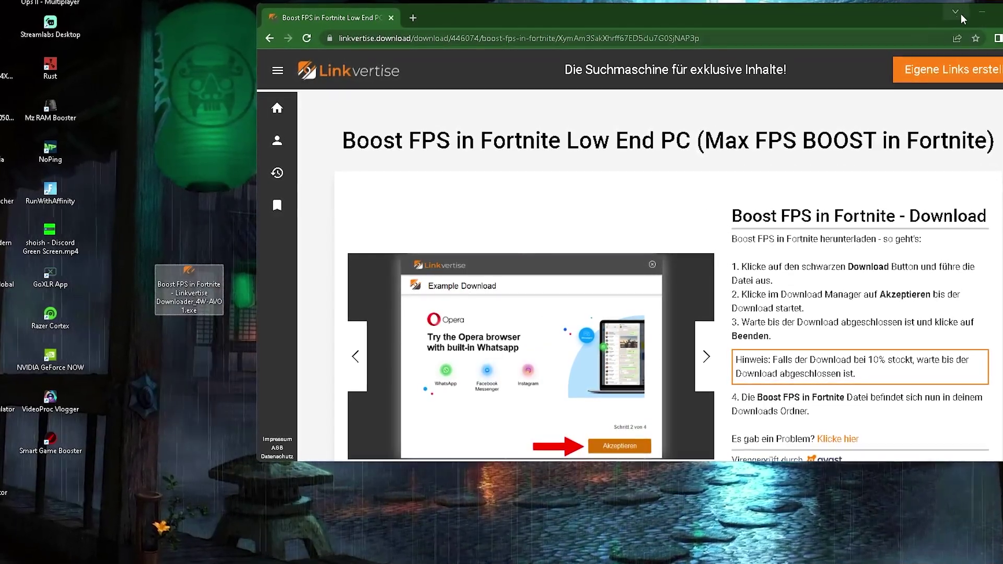
click(982, 11)
drag(189, 287, 462, 152)
Run the downloader in English, decline the Opera and RAV Endpoint offers, and open the boost pack
double_click(463, 149)
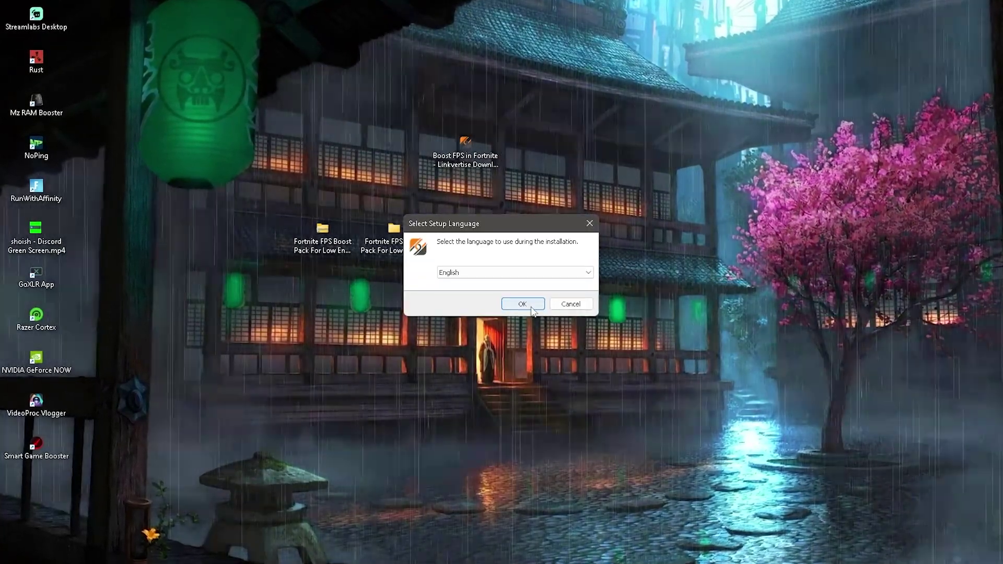
click(523, 304)
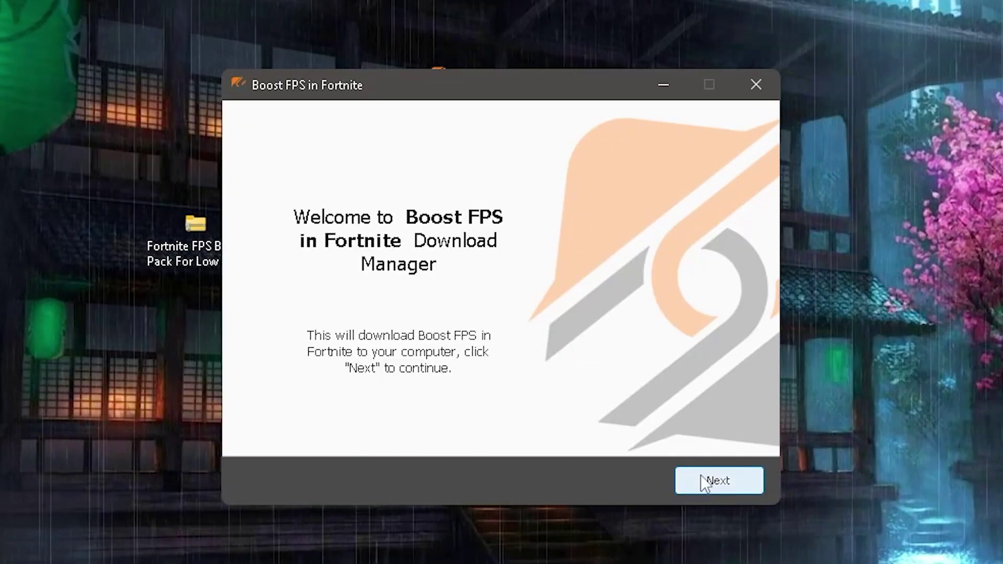
click(713, 477)
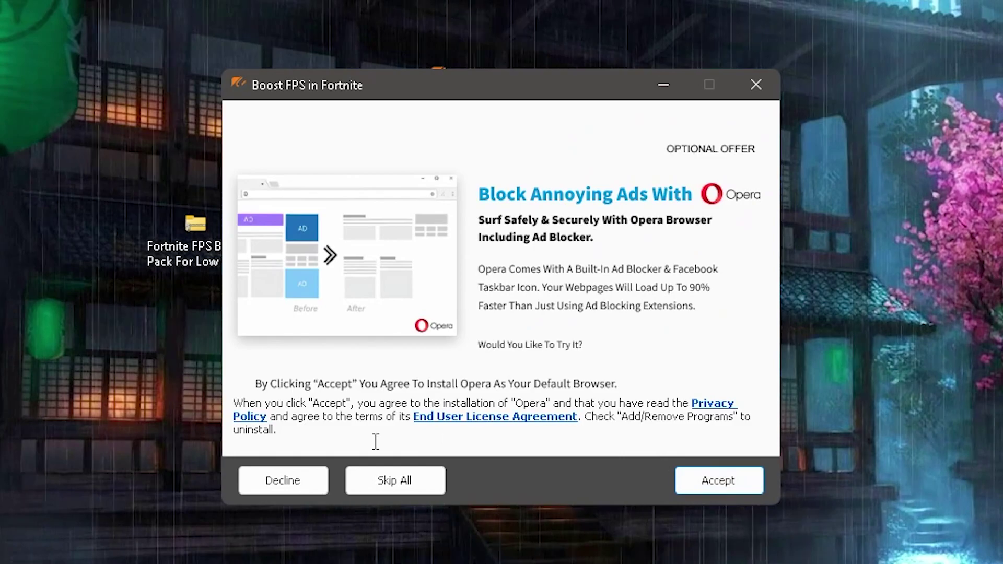
click(300, 489)
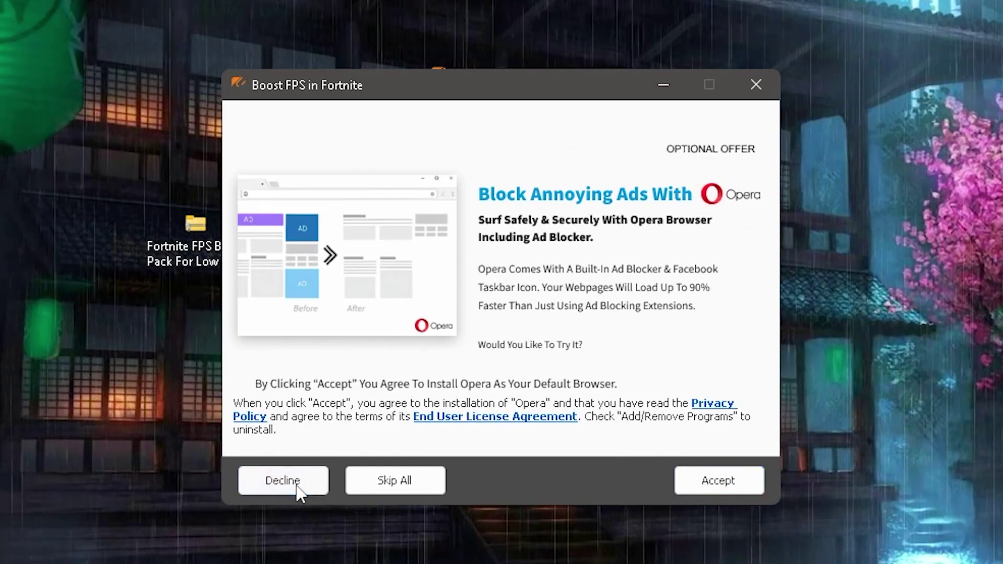
click(296, 487)
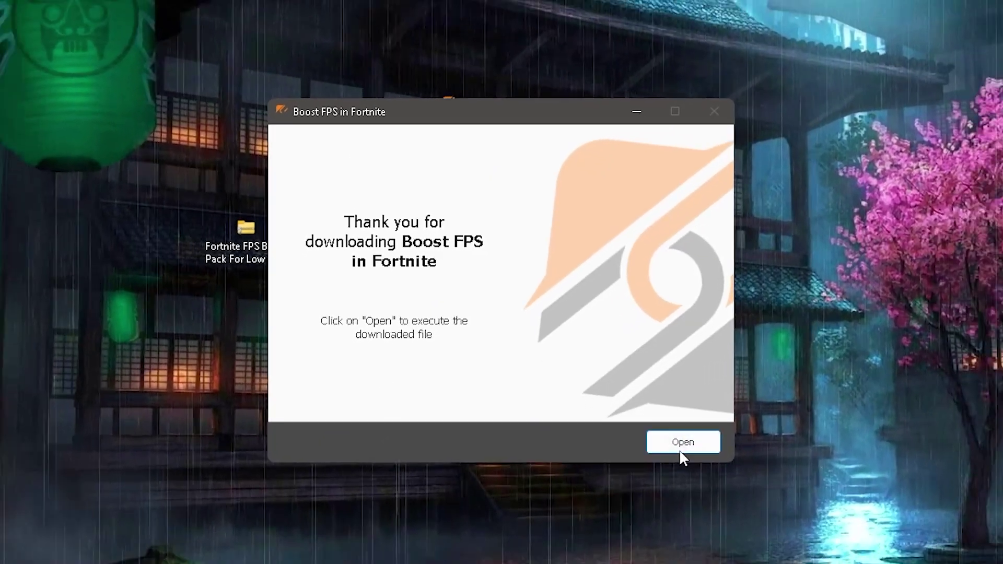
click(680, 451)
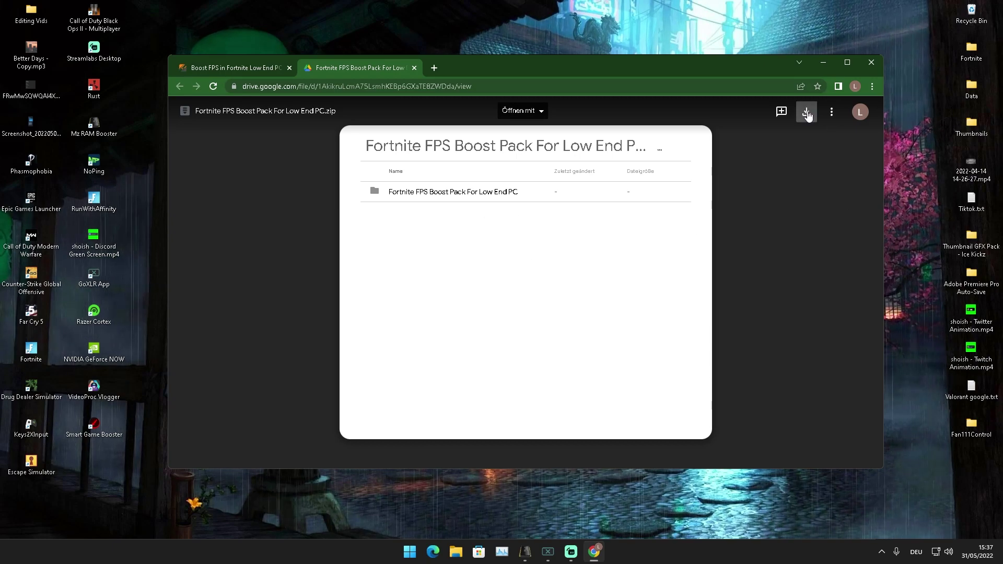
Close the Chrome window
click(872, 66)
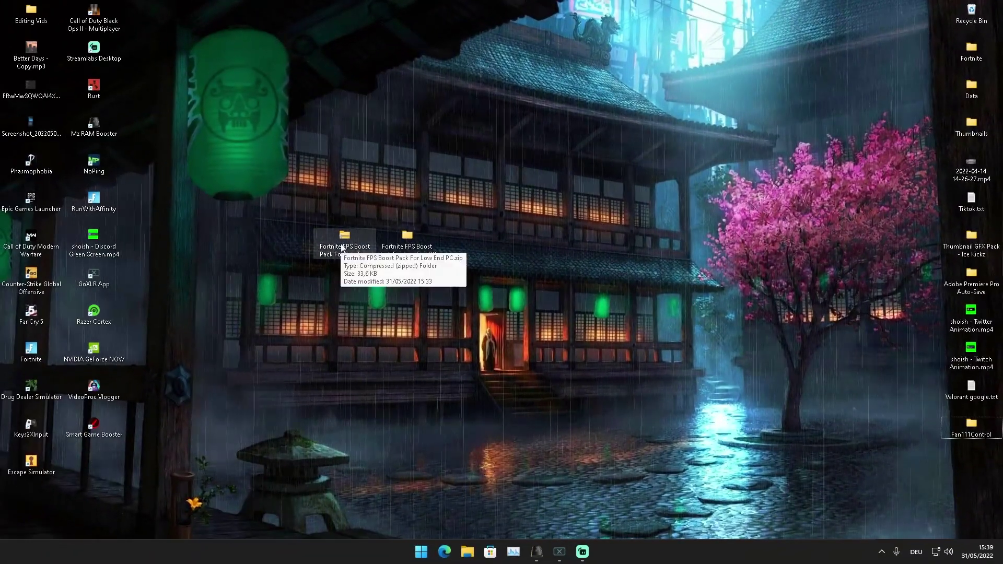
Extract the Boost Pack zip to the suggested folder and open the extracted folder
right_click(342, 248)
click(384, 330)
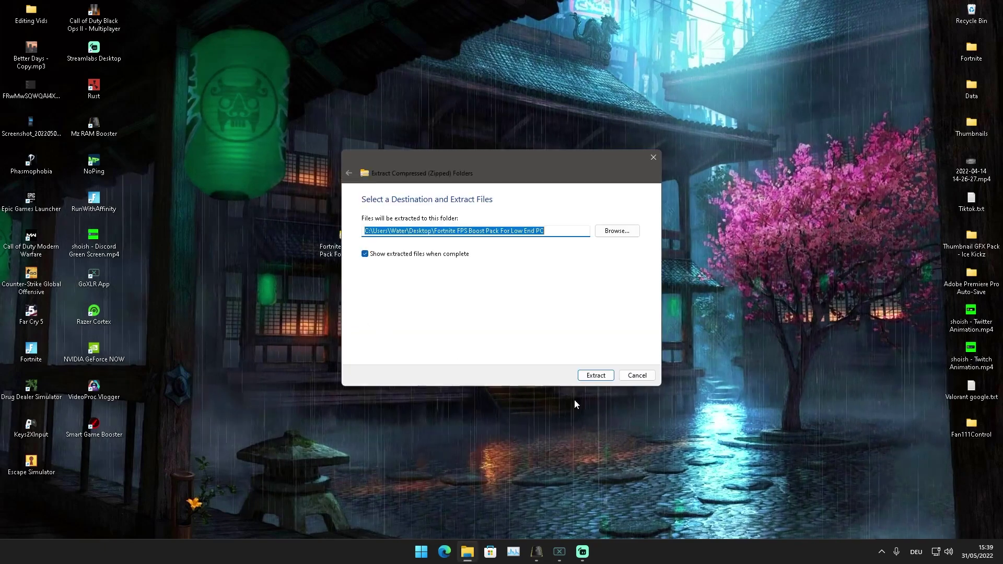
click(606, 380)
double_click(408, 243)
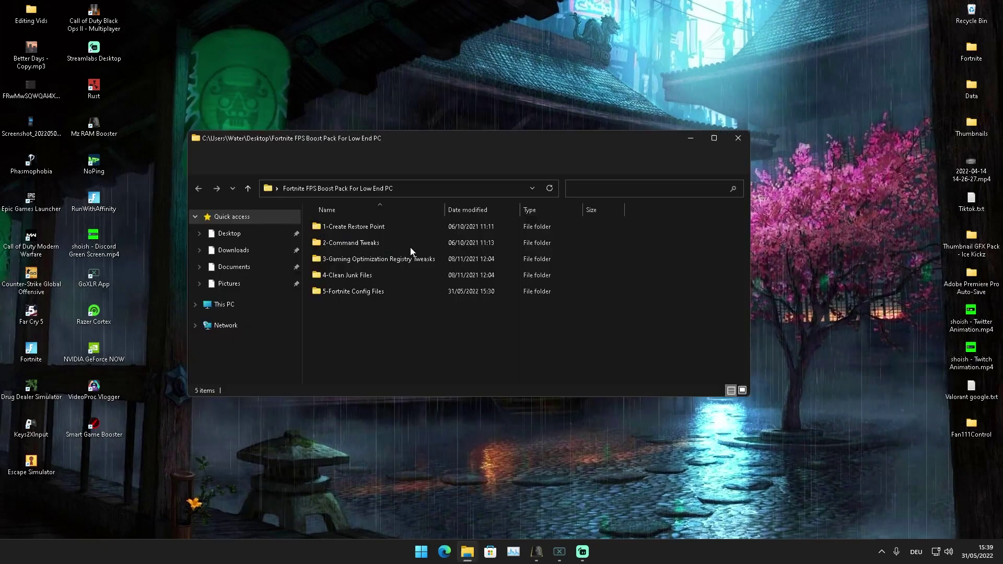
Run the Restore Point shortcut in 1-Create Restore Point, close System Properties, and go back up
double_click(340, 228)
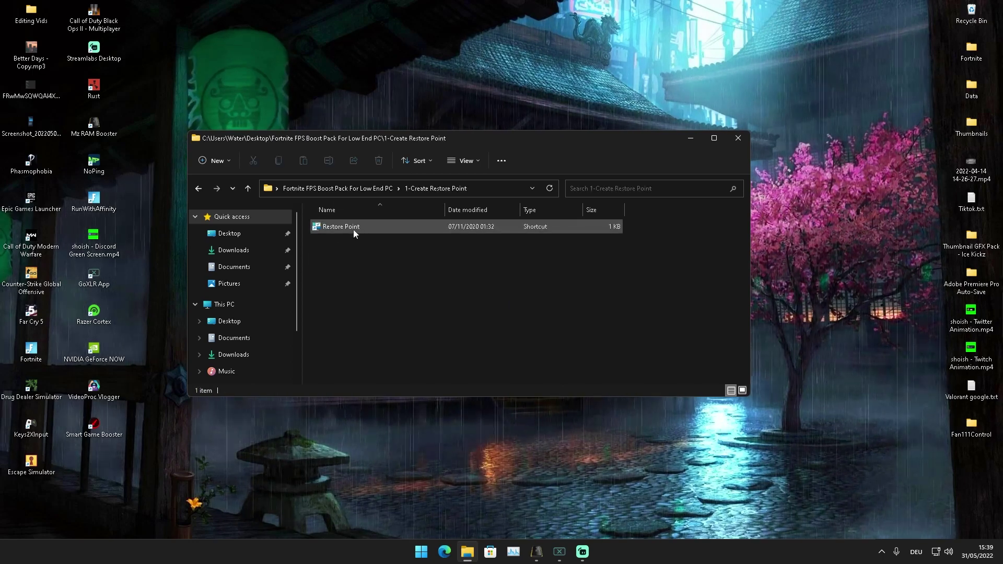
double_click(353, 228)
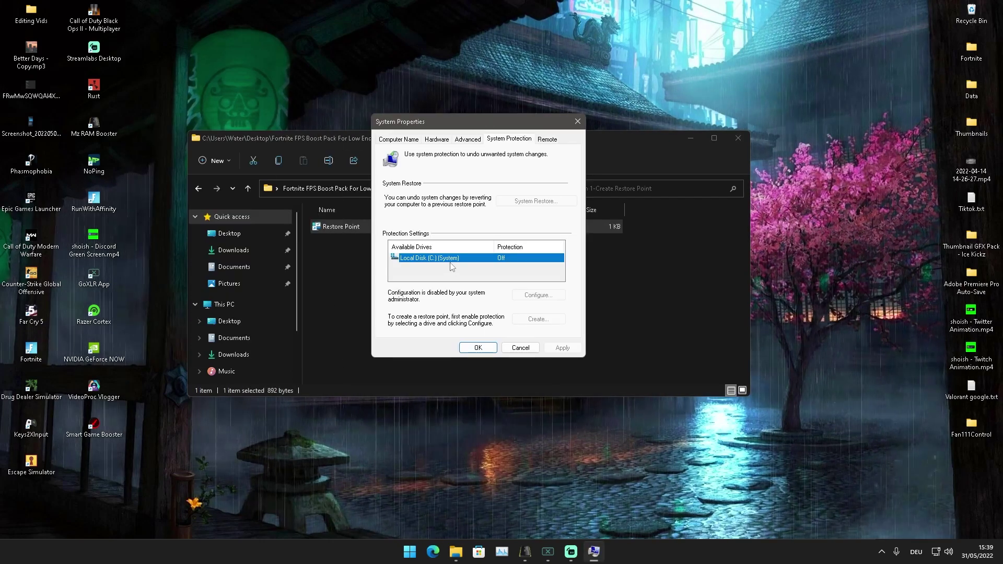
click(577, 122)
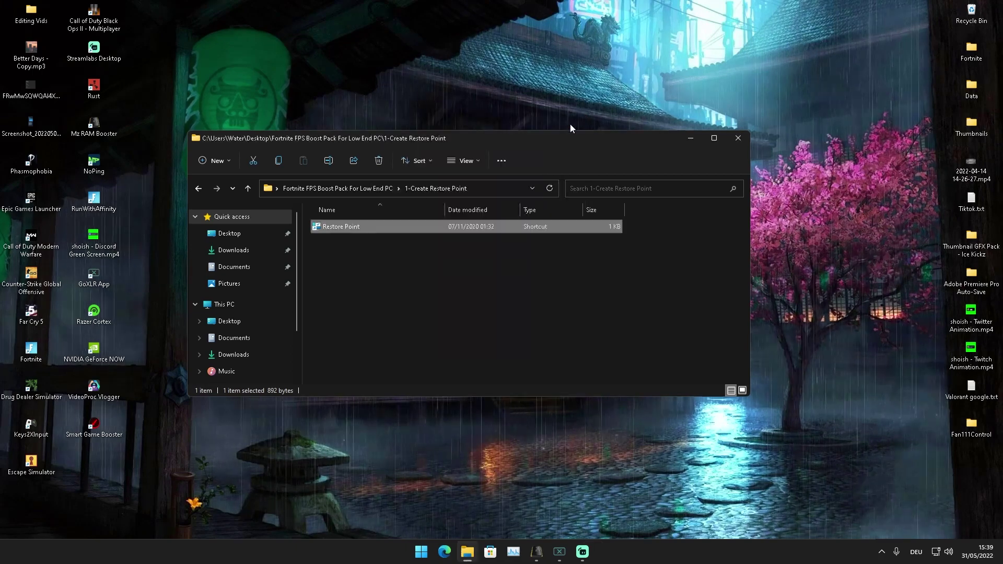
key(BackSpace)
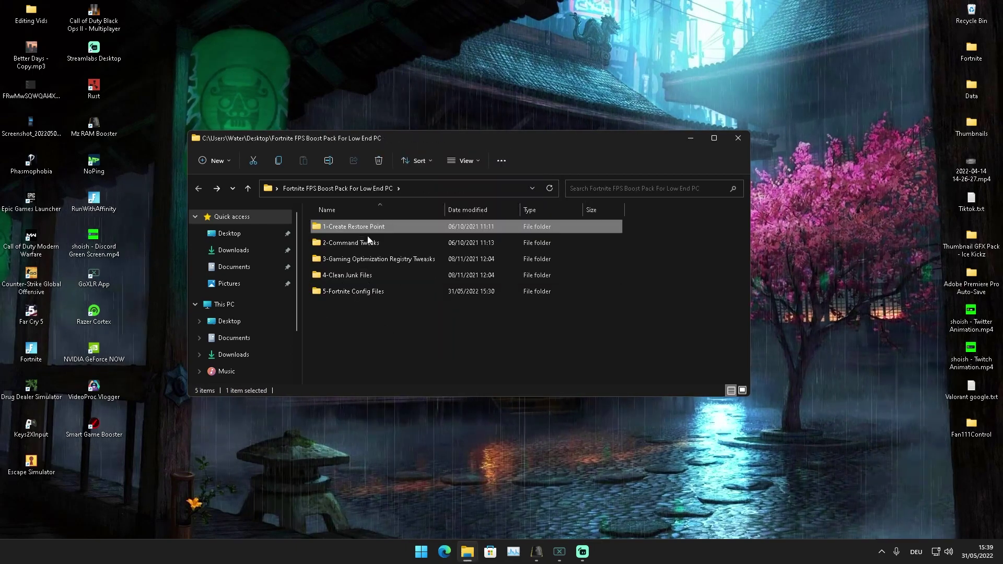
Run Disable Useless Activities.cmd and Important Tweaks.bat from 2-Command Tweaks, then return to the pack folder
double_click(336, 247)
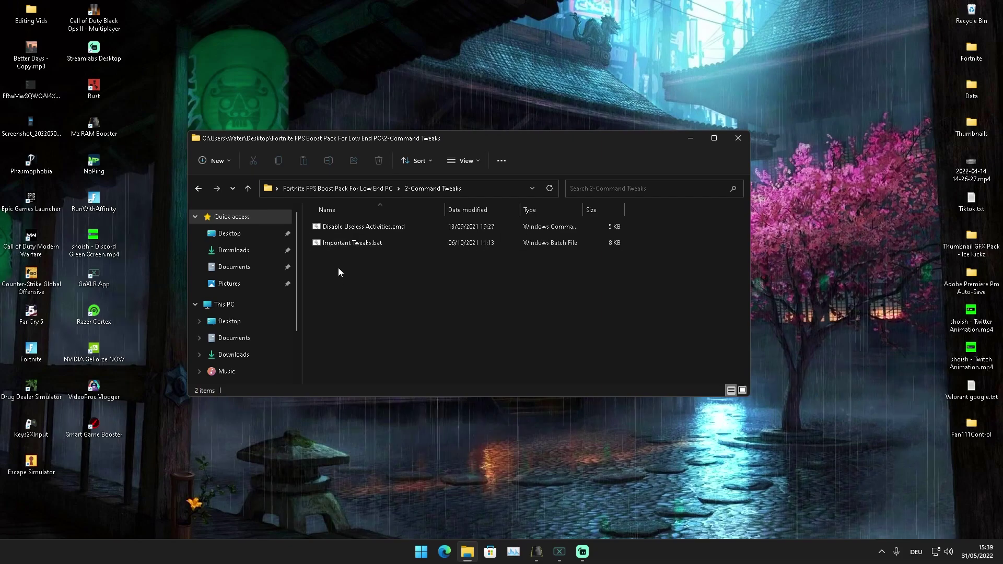
double_click(336, 228)
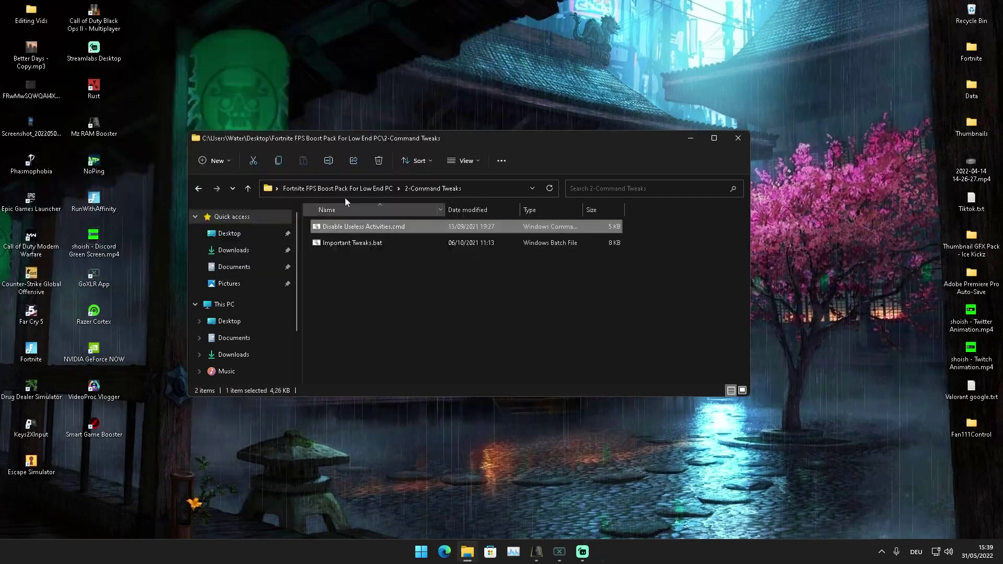
double_click(353, 245)
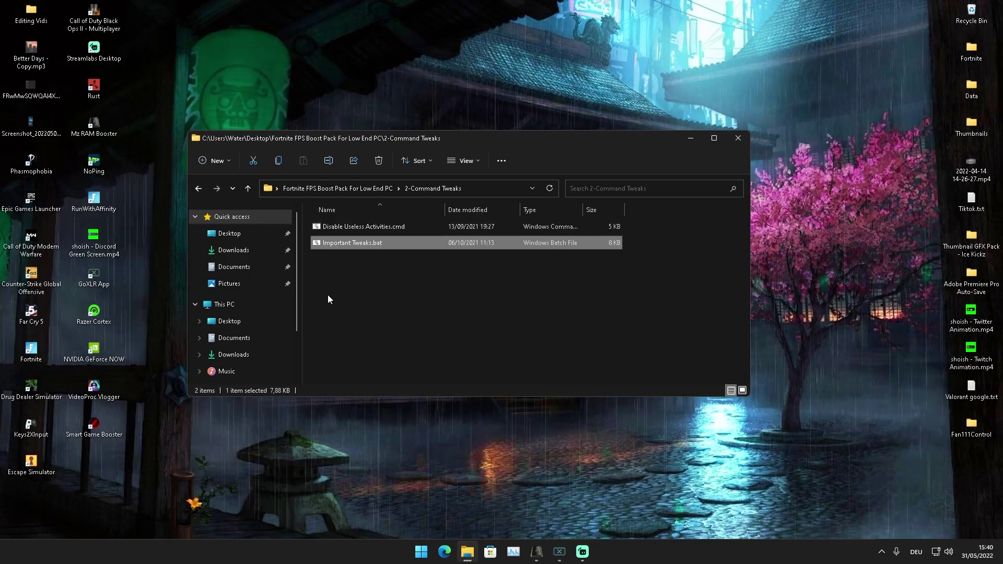
key(alt+Left)
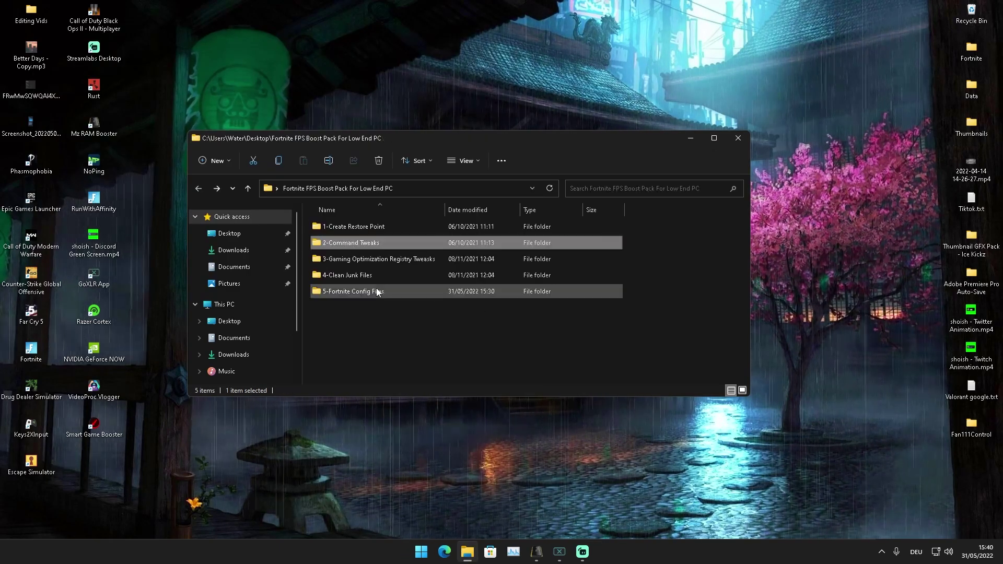
Merge Disable Driver Searching.reg from 3-Gaming Optimization Registry Tweaks, confirming with Yes
double_click(340, 260)
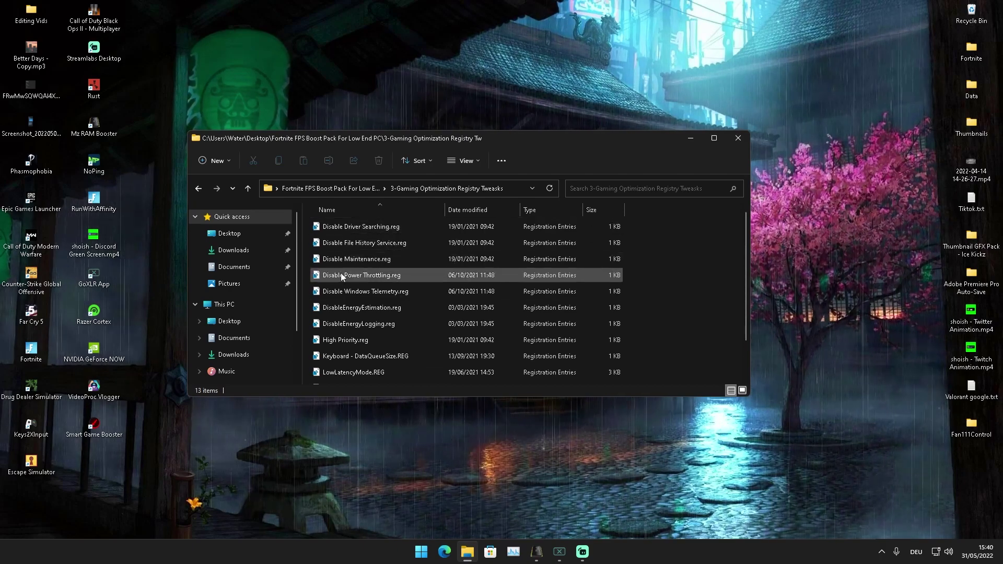
scroll(402, 282, down, 1)
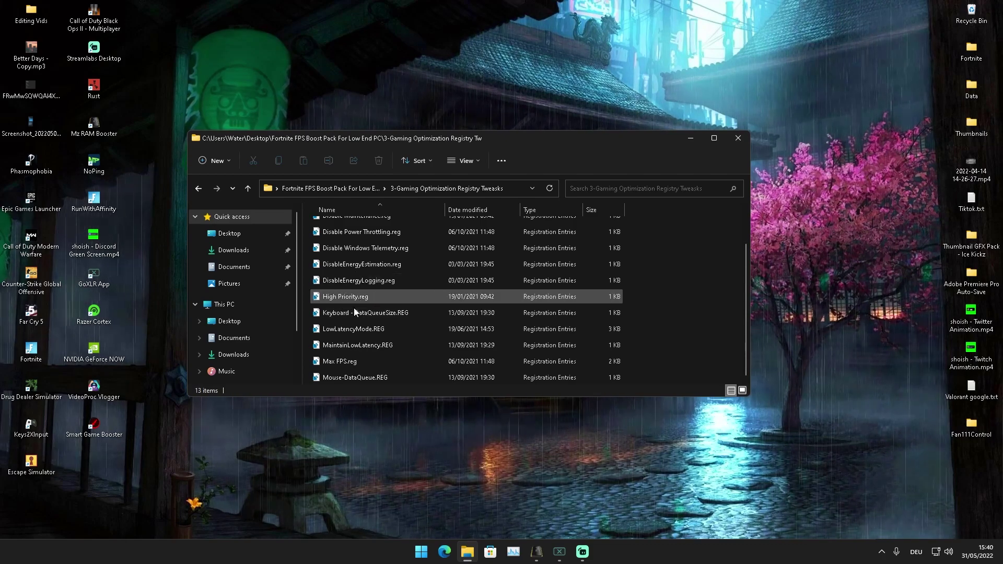
scroll(481, 228, up, 1)
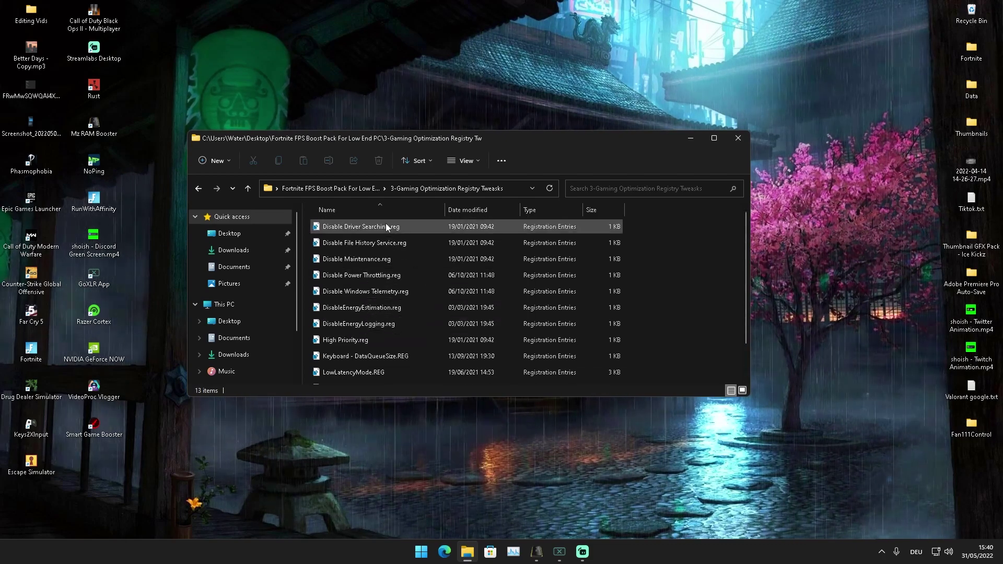
double_click(481, 229)
click(580, 291)
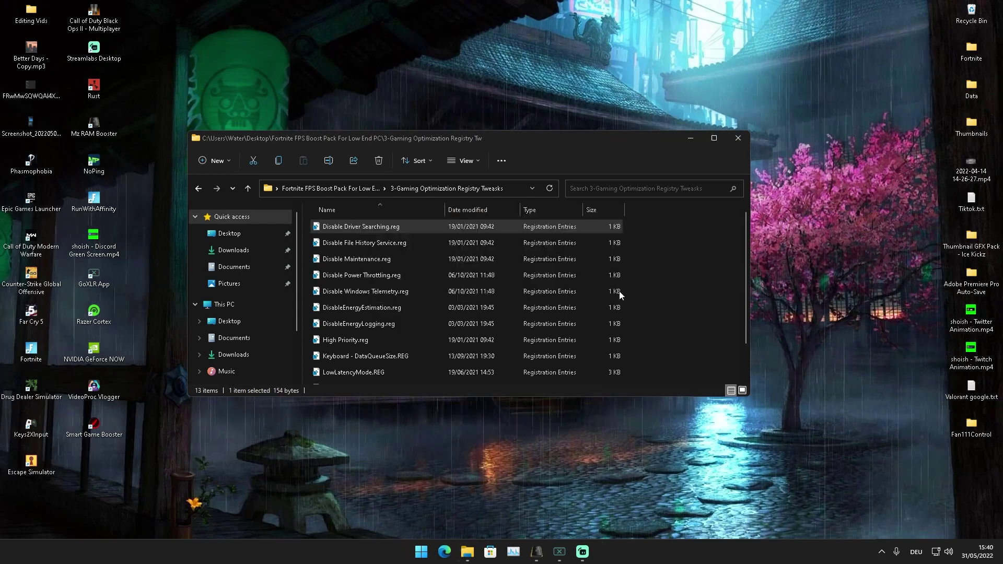
scroll(361, 313, down, 1)
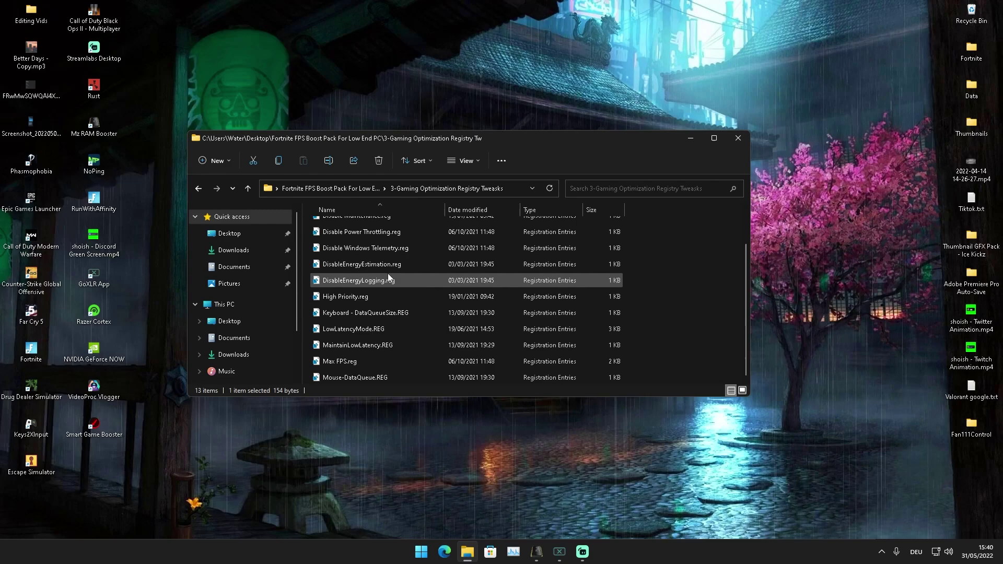
Run Disk Cleanup from 4-Clean Junk Files, permanently delete drive C junk, then go back up
key(BackSpace)
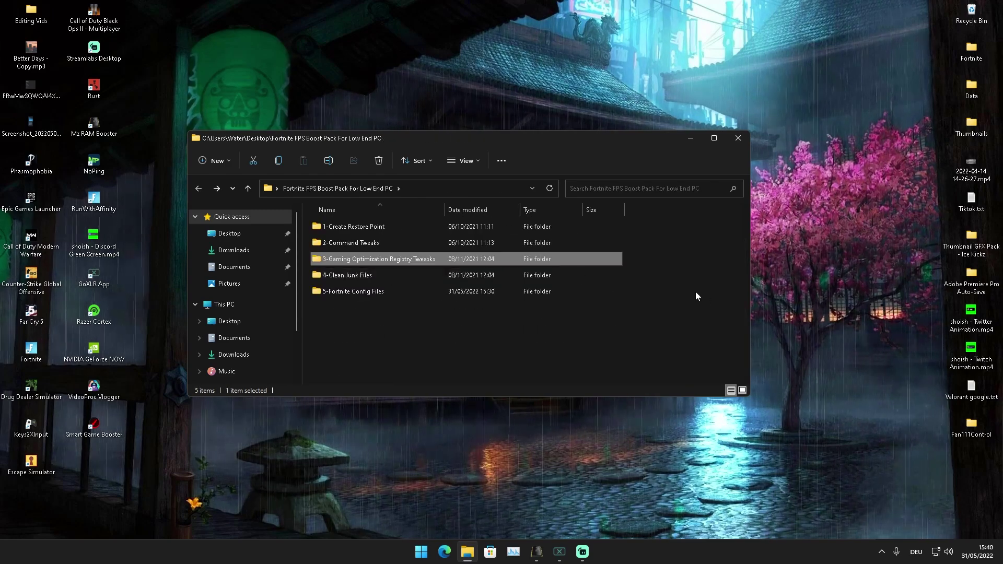
double_click(333, 275)
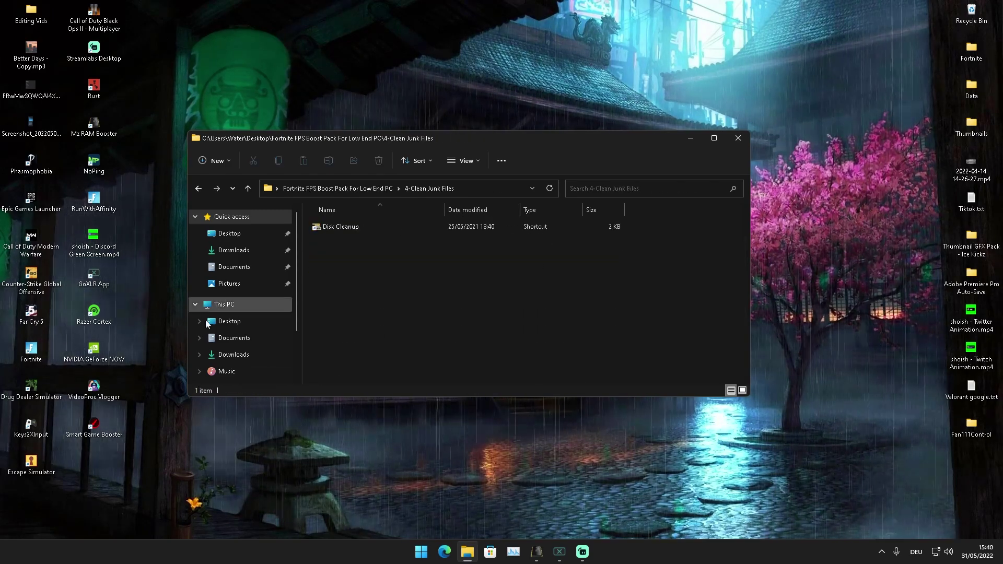
click(345, 229)
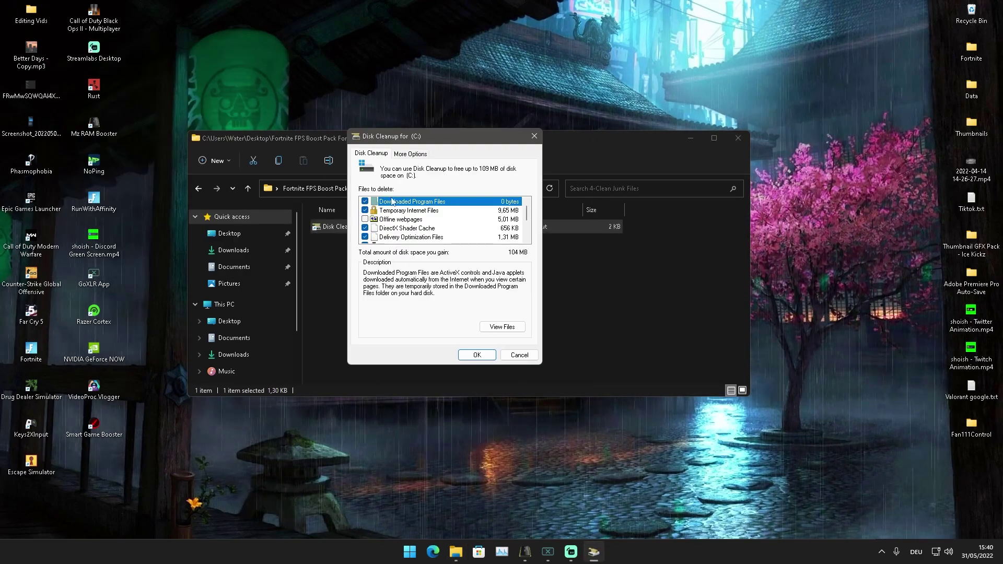
scroll(433, 230, up, 3)
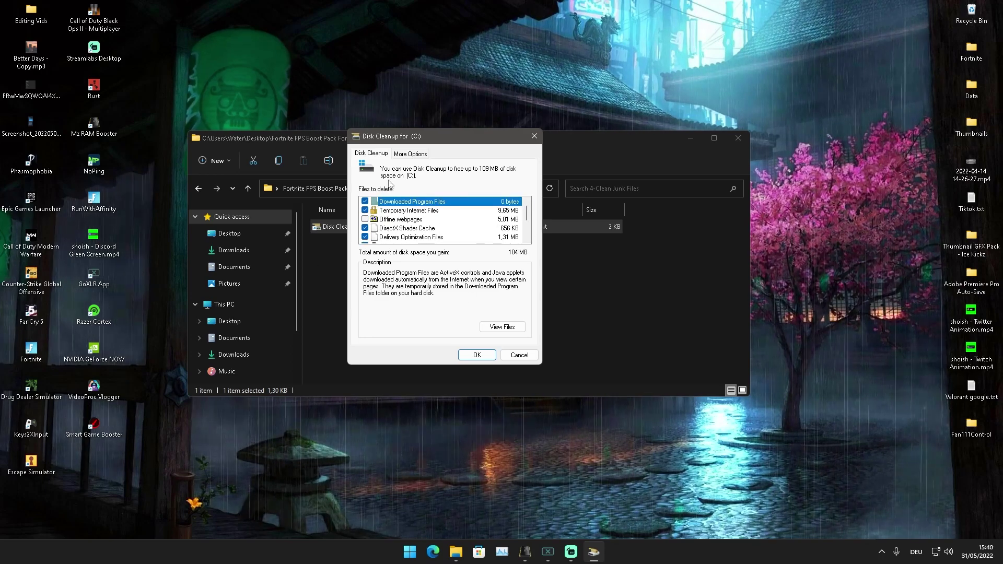
click(476, 356)
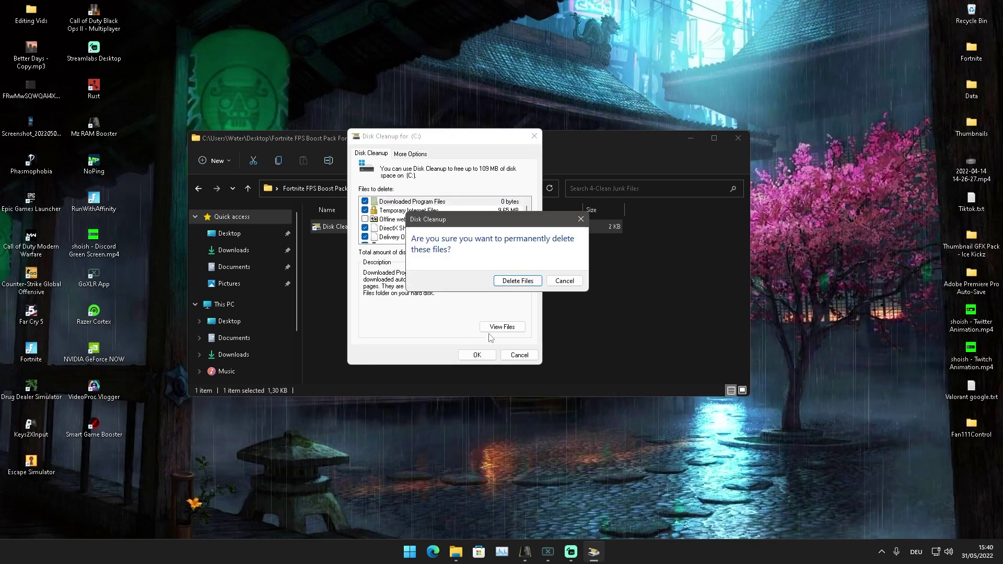
click(518, 281)
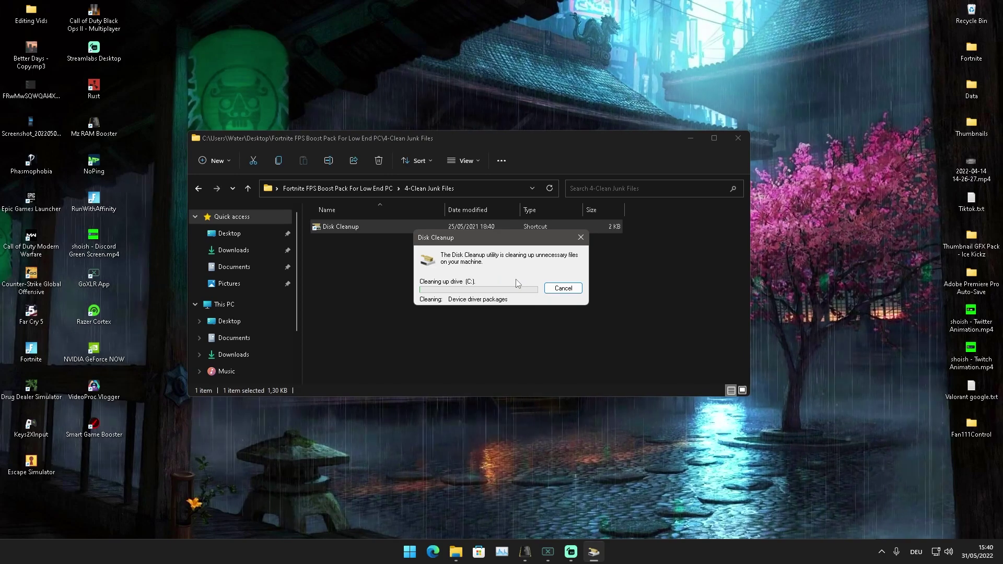
key(BackSpace)
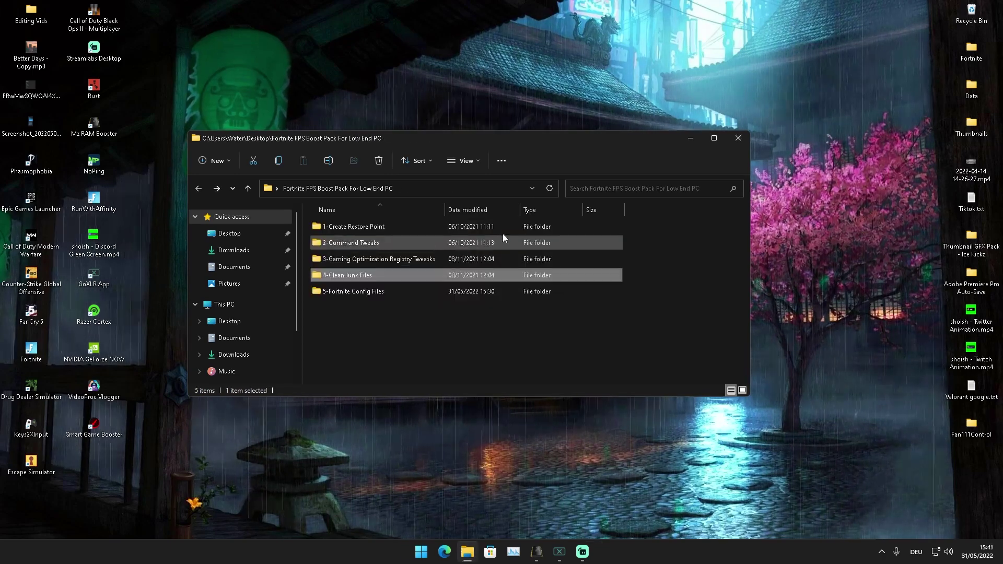
Open 5-Fortnite Config Files\Low End PC and drag its GameUserSettings.ini onto the desktop
double_click(332, 296)
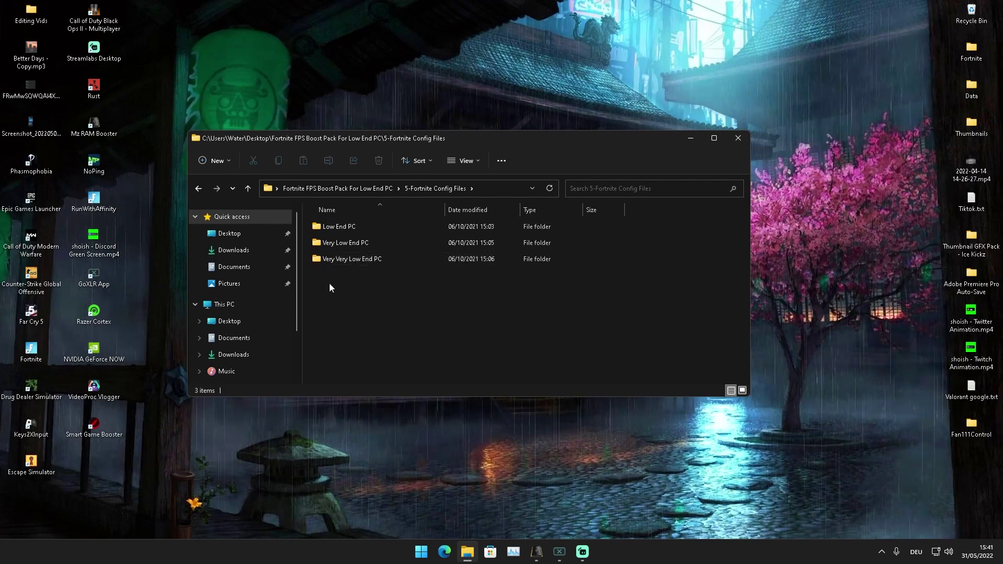
drag(331, 285, 392, 269)
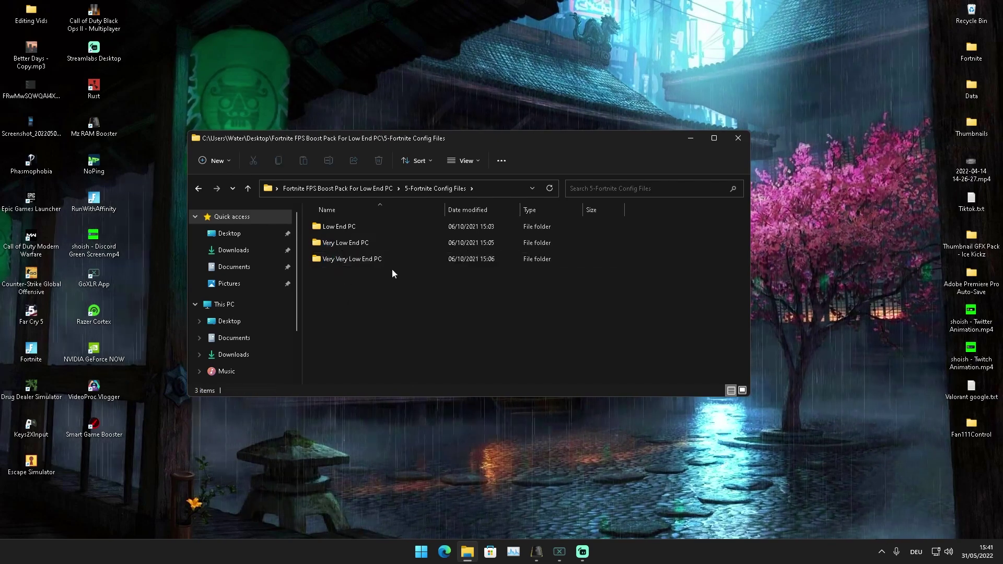
double_click(340, 229)
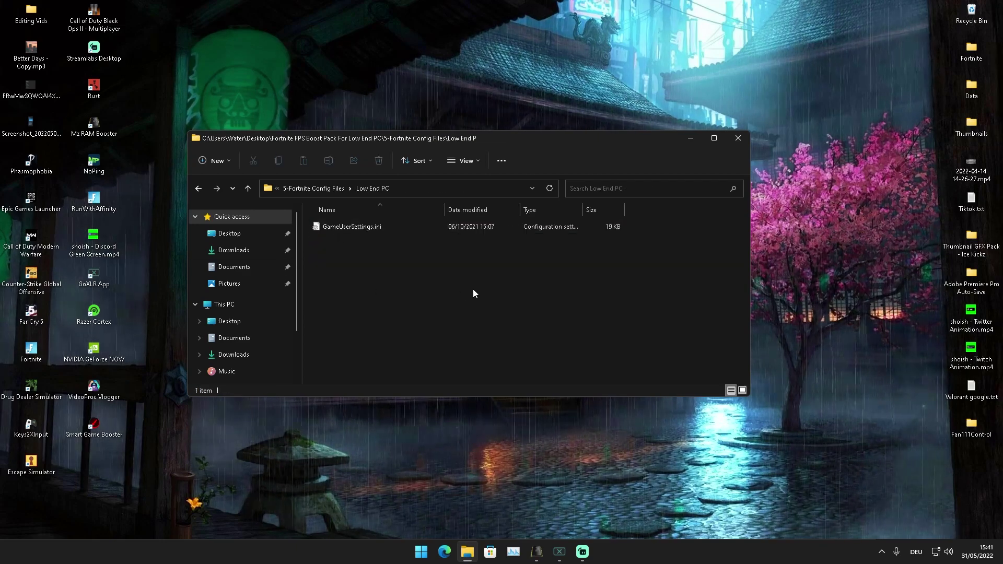
drag(337, 230, 405, 84)
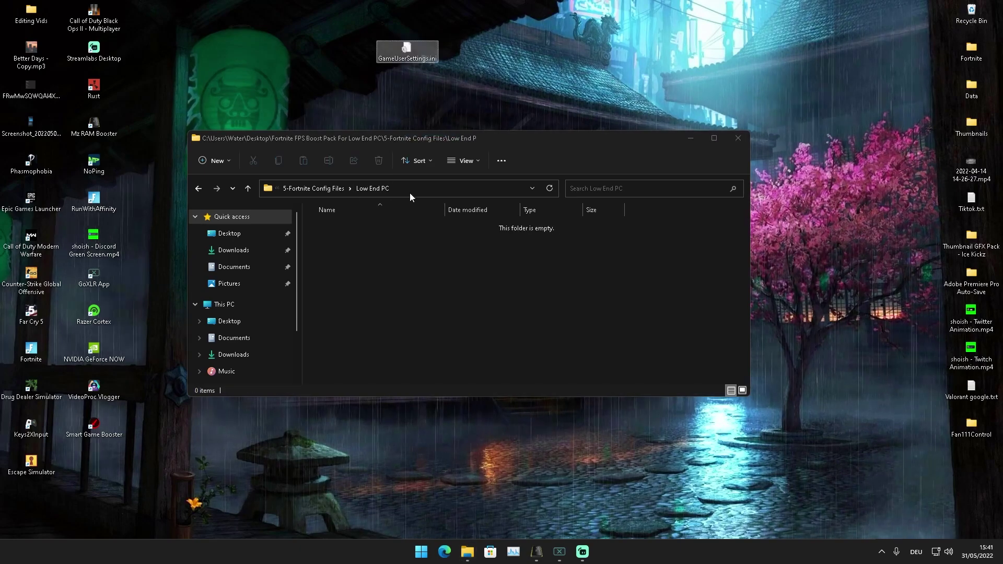
Go from %temp up to Local, then into FortniteGame\Saved\Config\WindowsClient
key(BackSpace)
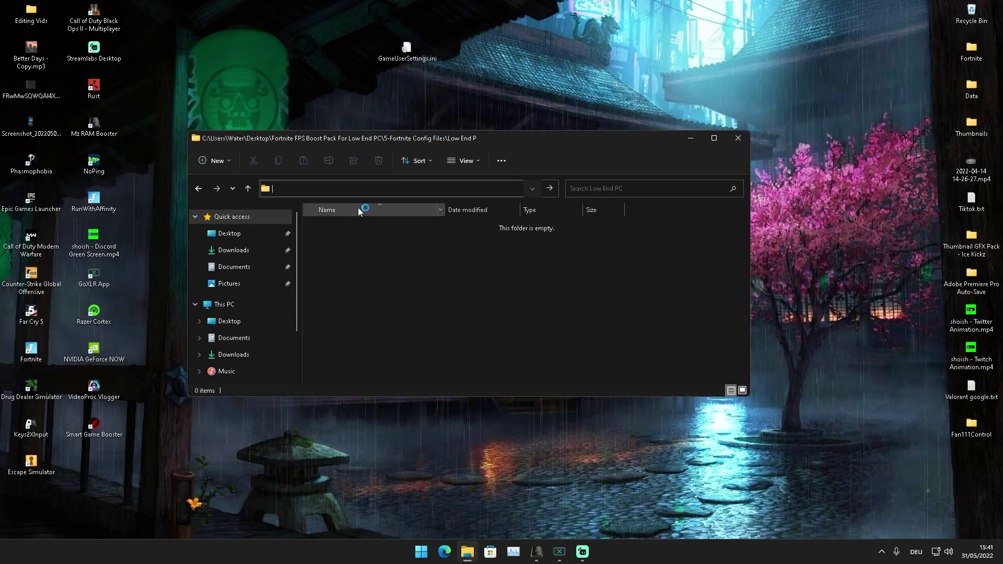
key(Return)
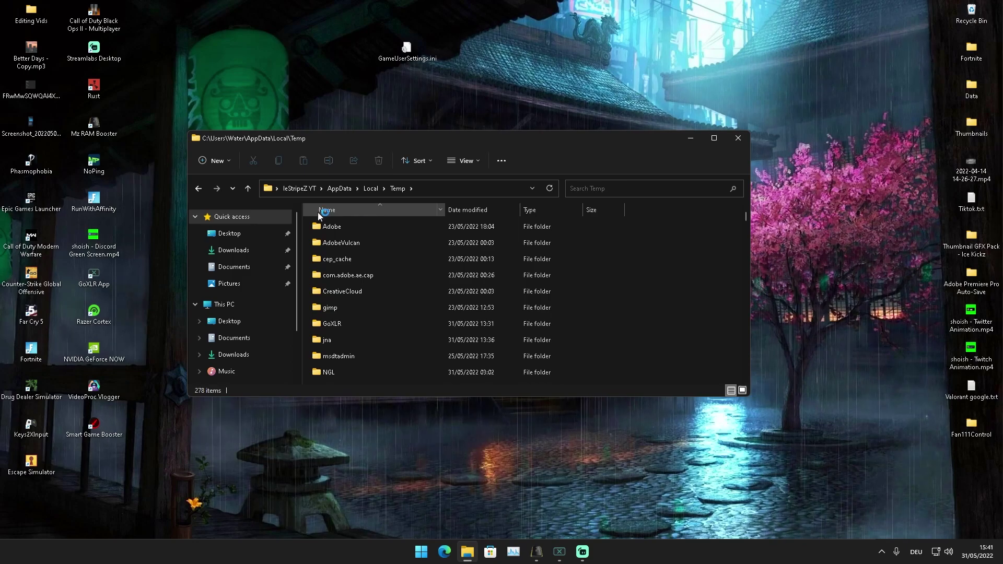
scroll(368, 244, up, 10)
click(336, 229)
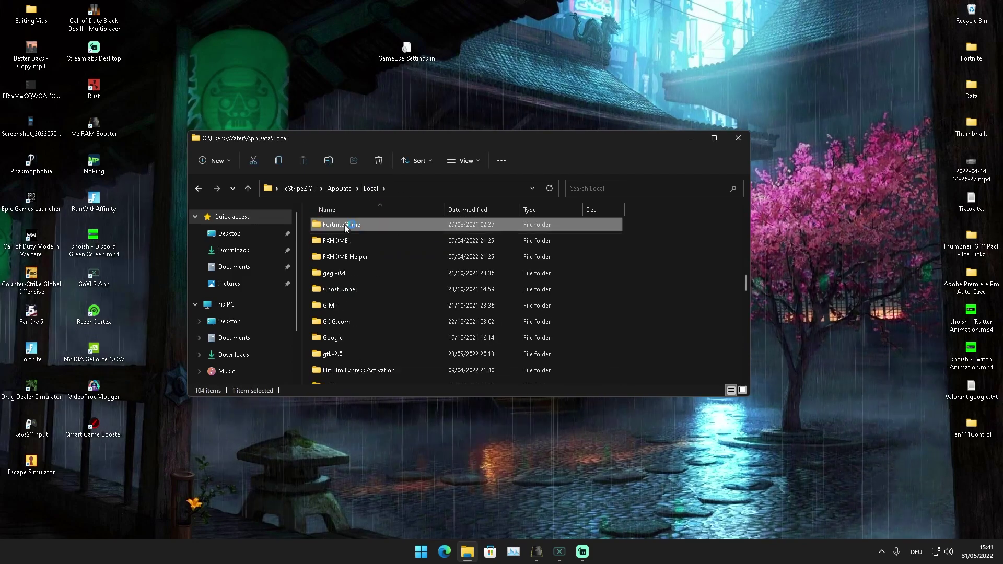
double_click(346, 230)
double_click(346, 232)
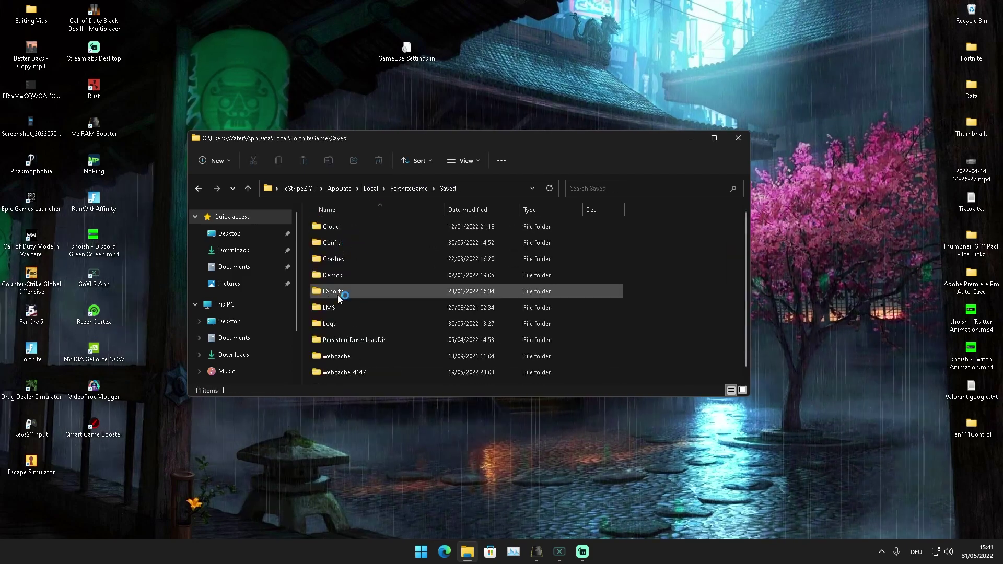
double_click(346, 242)
click(348, 243)
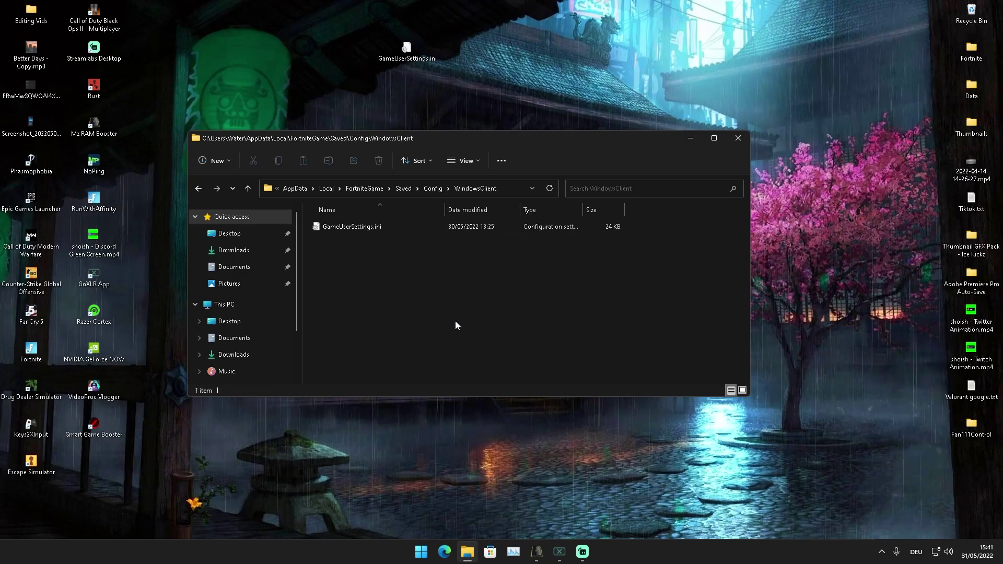
Select the existing GameUserSettings.ini, then drag the desktop GameUserSettings.ini toward WindowsClient
drag(456, 325, 335, 229)
click(493, 306)
mouse_move(407, 48)
mouse_down()
mouse_move(410, 351)
mouse_move(408, 295)
mouse_move(392, 288)
mouse_move(406, 50)
mouse_up()
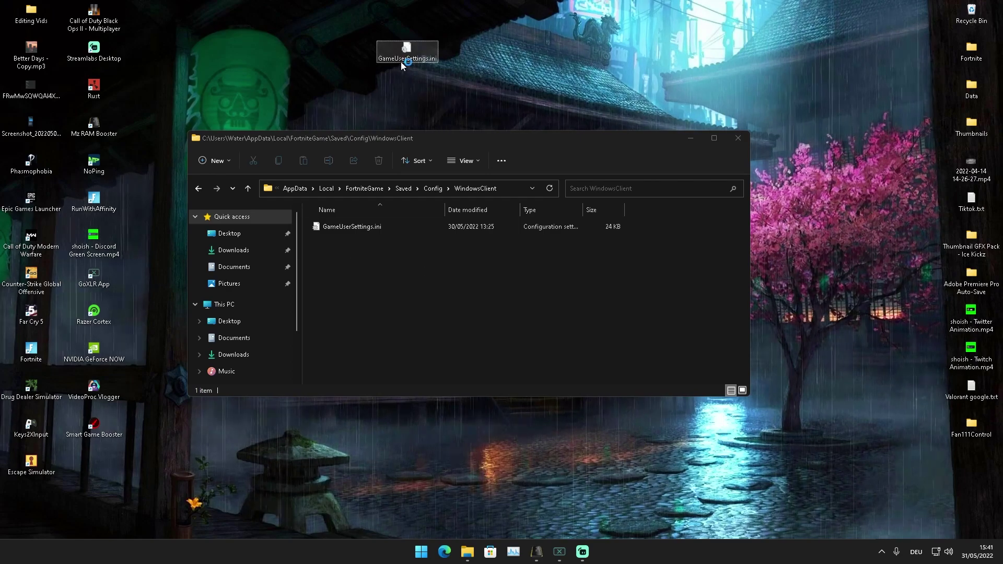
Set the 23.2 KB WindowsClient GameUserSettings.ini to Read-only in its file properties
right_click(339, 230)
click(373, 354)
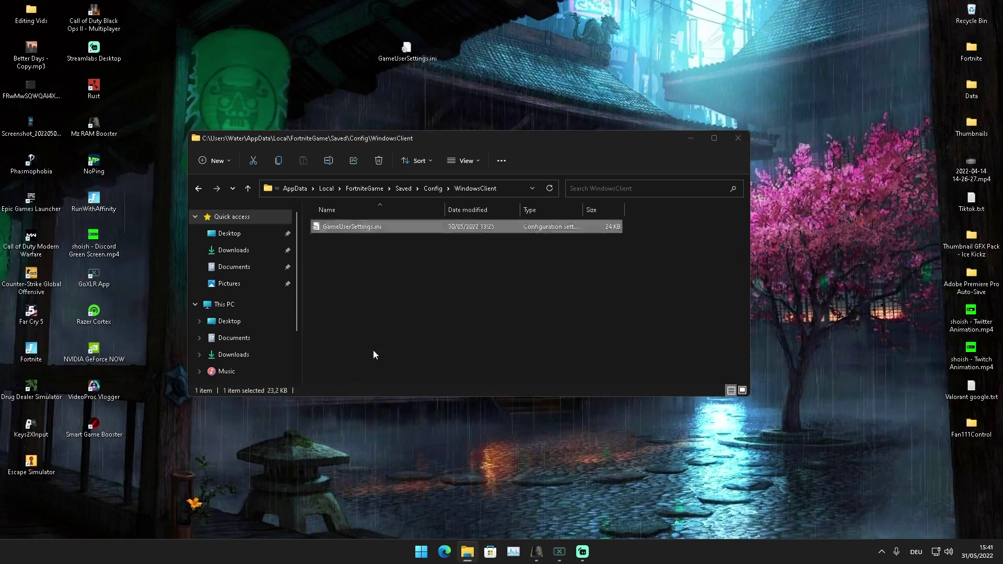
drag(454, 238, 476, 100)
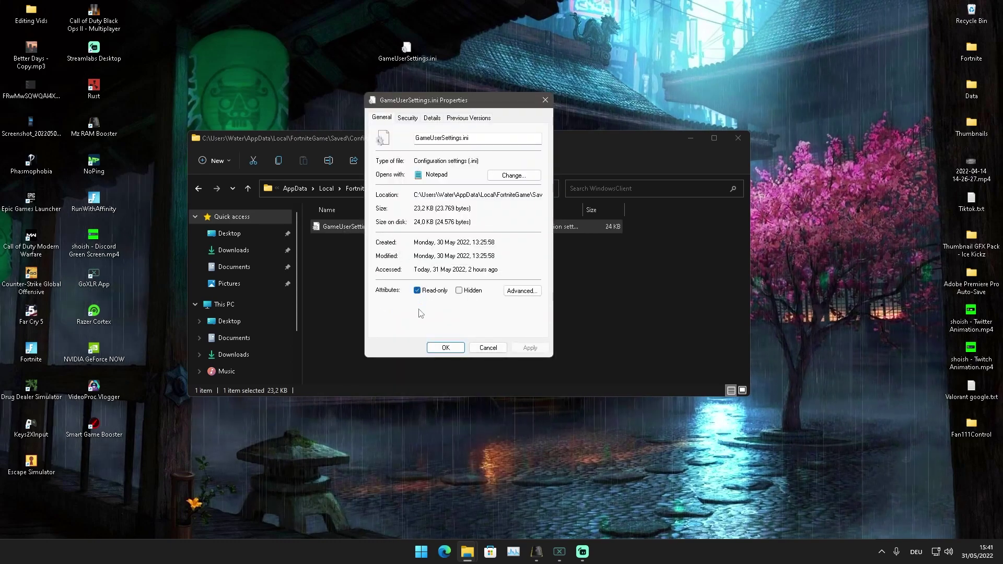
click(438, 348)
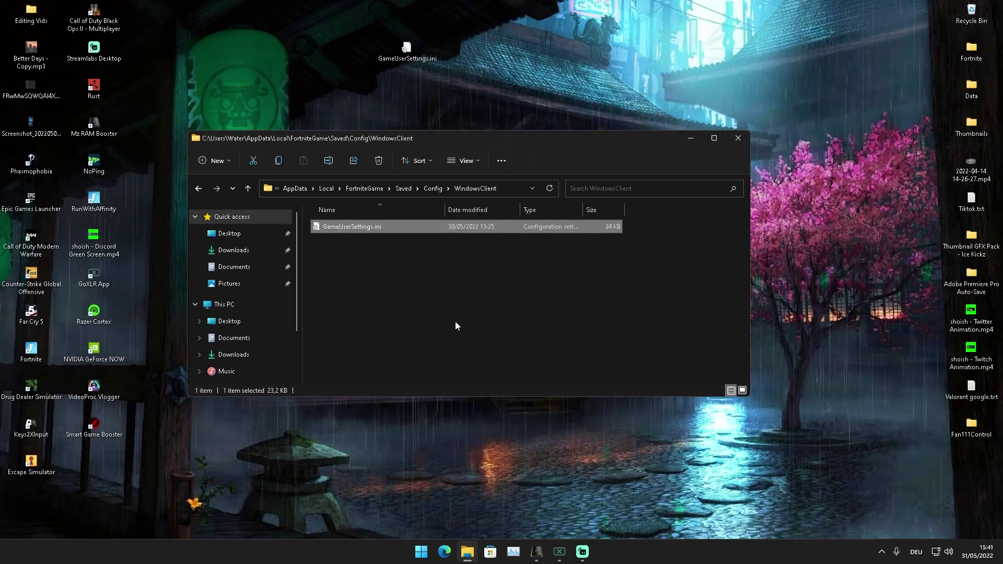